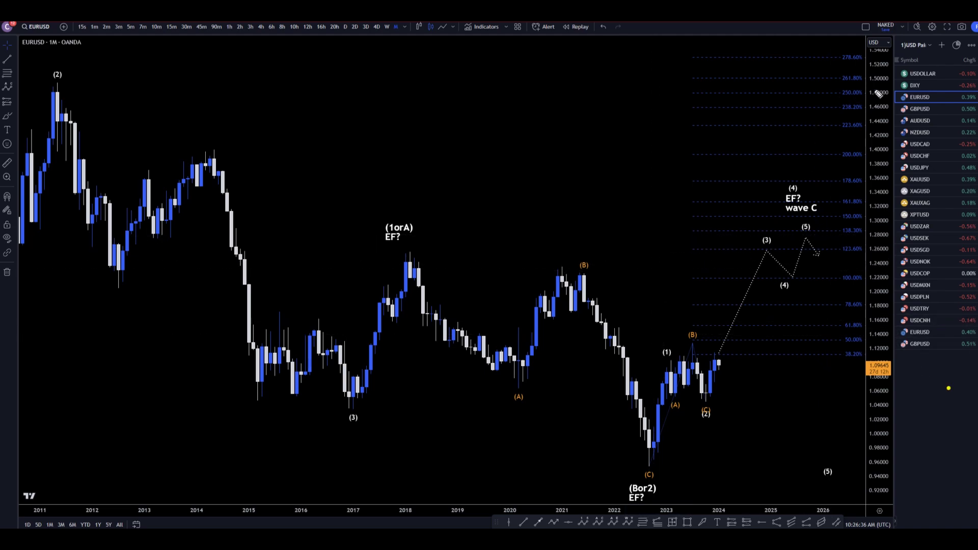
Step: Sketch the (C)-to-wave (1) rally, mark the (B) and 2018 (1orA) tops, then clear the drawings
left_click_drag(900, 97, 859, 96)
left_click_drag(403, 38, 226, 38)
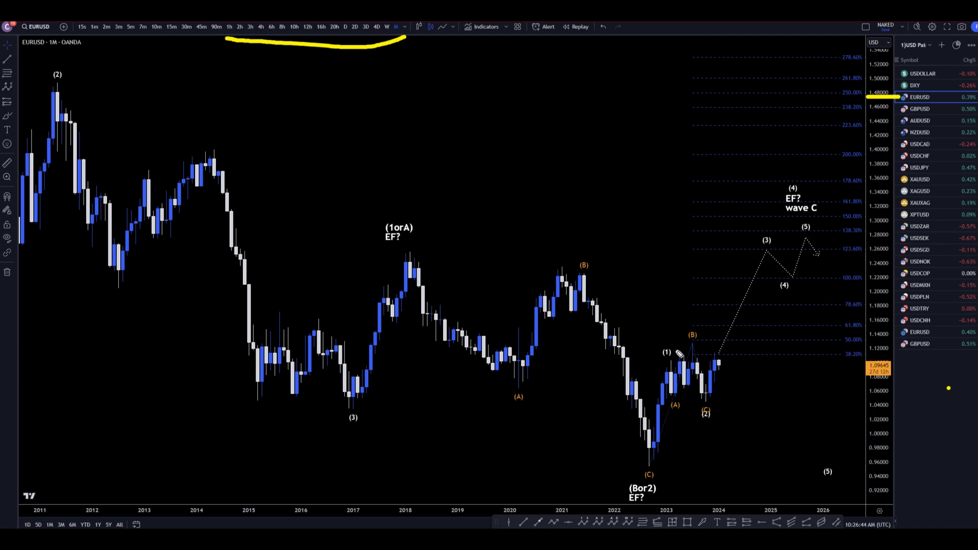
mouse_move(652, 465)
left_mouse_down()
mouse_move(669, 362)
mouse_move(708, 397)
mouse_move(759, 275)
mouse_move(775, 264)
mouse_move(796, 275)
mouse_move(810, 230)
left_mouse_up()
left_click_drag(547, 264, 596, 266)
left_click_drag(392, 252, 441, 252)
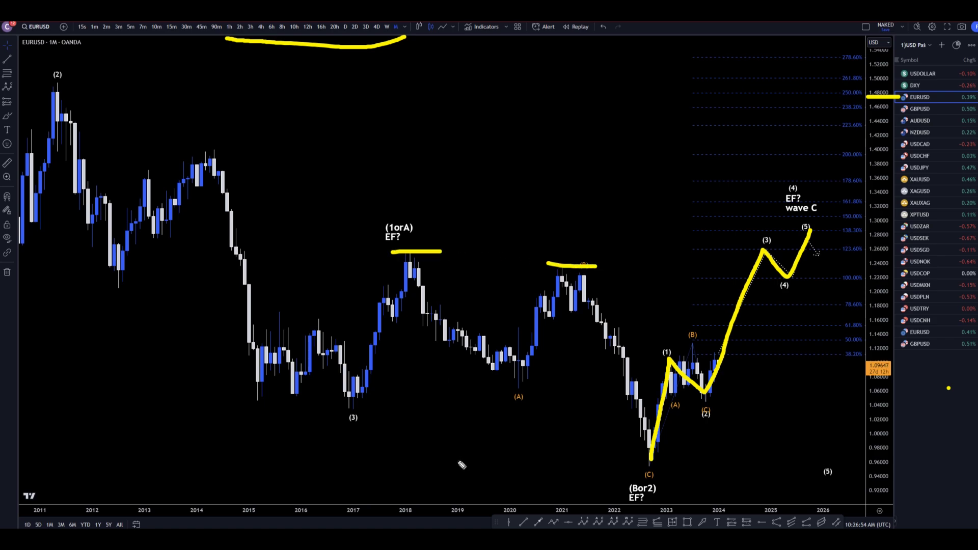
key("Escape")
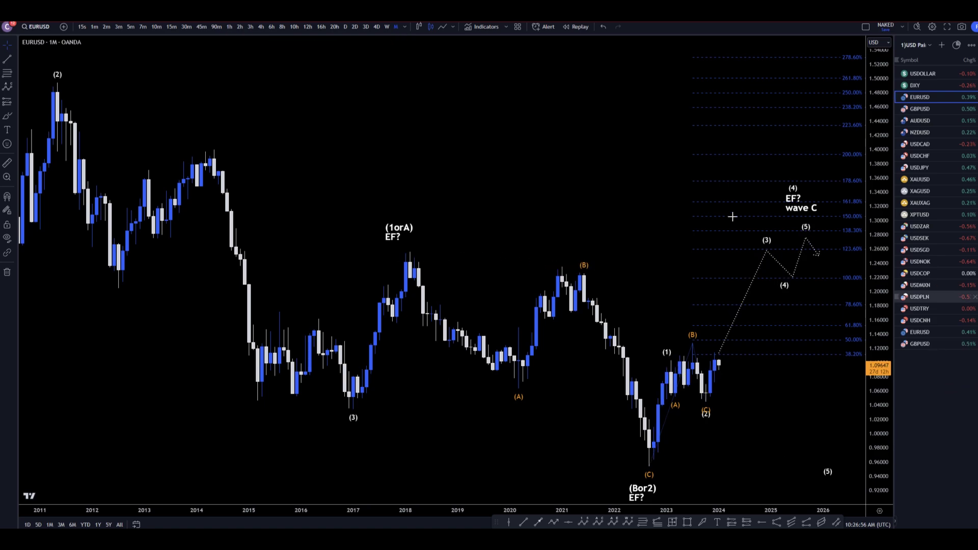
Step: On the weekly chart, circle wave (1), sketch the (A)-(B) zigzag and underline the Expanding Flat note
left_click(388, 27)
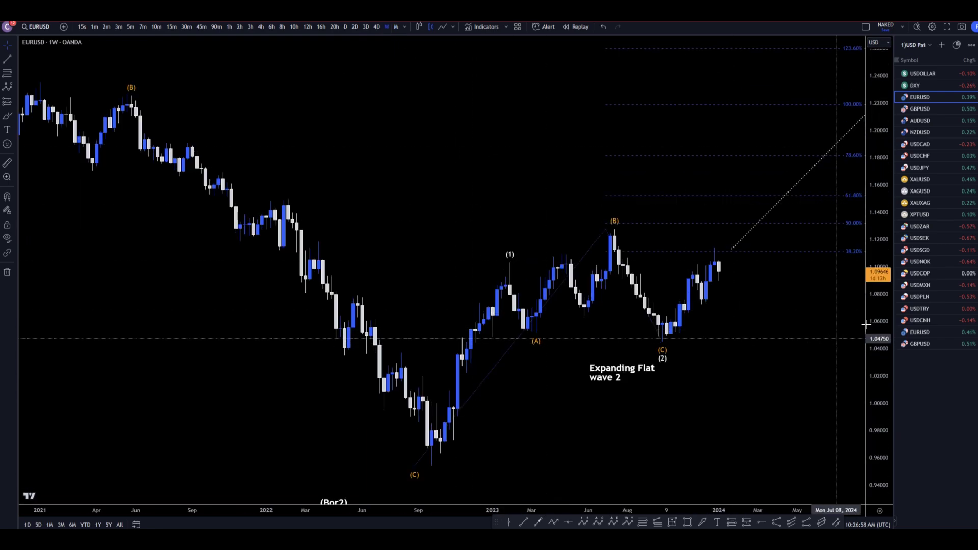
mouse_move(516, 243)
left_mouse_down()
mouse_move(509, 265)
mouse_move(517, 244)
left_mouse_up()
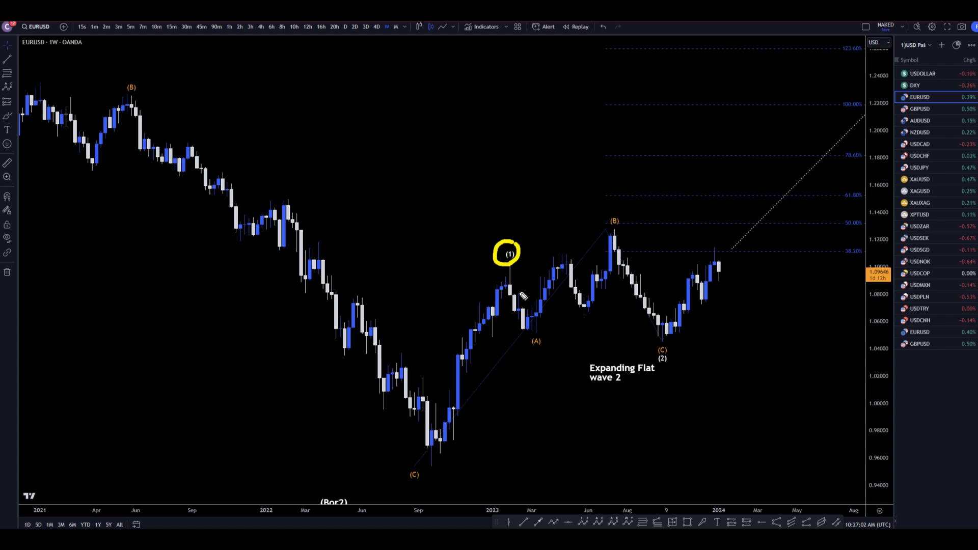
mouse_move(510, 280)
left_mouse_down()
mouse_move(509, 319)
mouse_move(527, 328)
mouse_move(548, 301)
mouse_move(591, 301)
mouse_move(617, 239)
mouse_move(666, 339)
left_mouse_up()
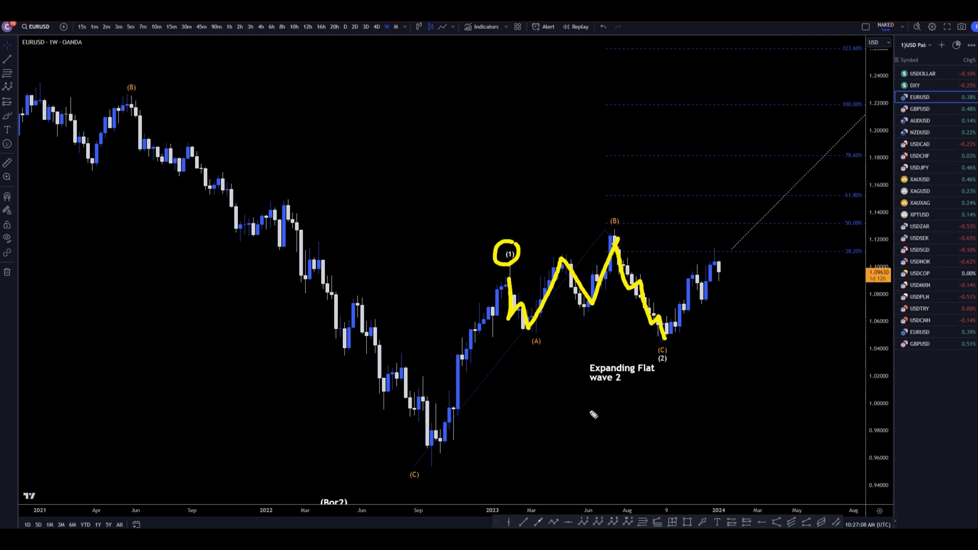
left_click_drag(587, 391, 669, 389)
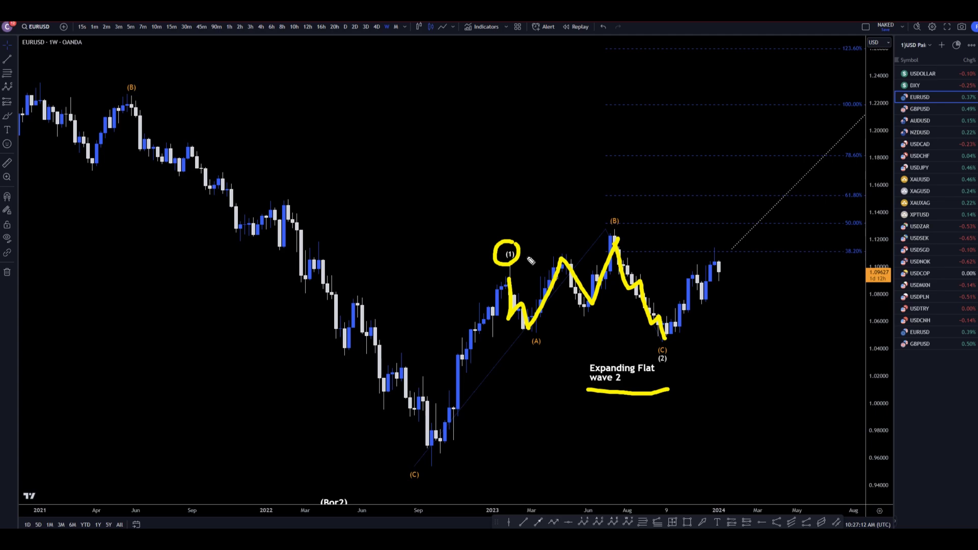
Step: Mark the (B) high and (C)/(2) low, sketch a projected wave 3 labelled '3', then clear
left_click_drag(591, 205, 605, 217)
left_click_drag(628, 349, 652, 353)
left_click_drag(688, 352, 712, 376)
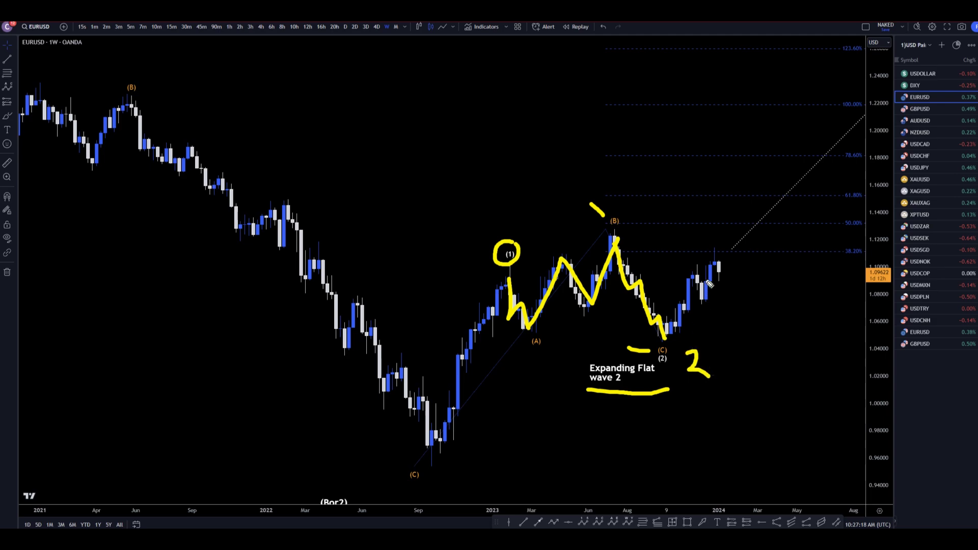
mouse_move(724, 280)
left_mouse_down()
mouse_move(745, 223)
mouse_move(762, 234)
mouse_move(795, 137)
mouse_move(838, 113)
mouse_move(860, 64)
left_mouse_up()
mouse_move(780, 50)
left_mouse_down()
mouse_move(794, 62)
mouse_move(763, 79)
left_mouse_up()
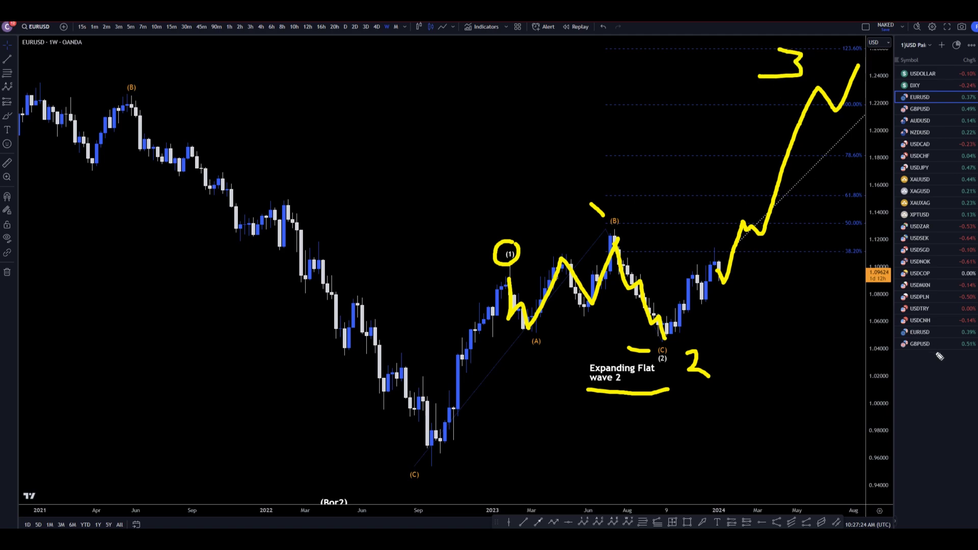
key("Escape")
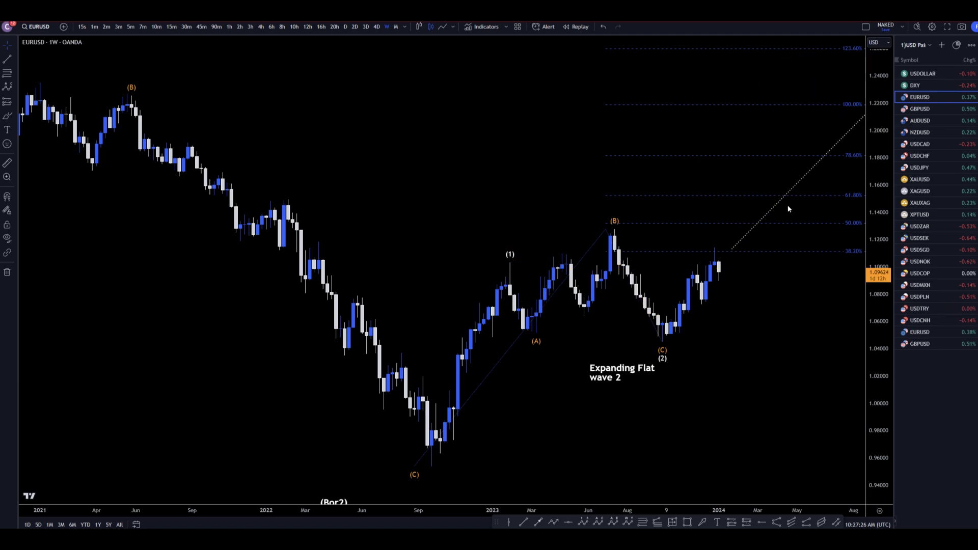
Step: On the daily chart, write wave numbers 3, 4 and 5 at the swings, then clear them
left_click(346, 26)
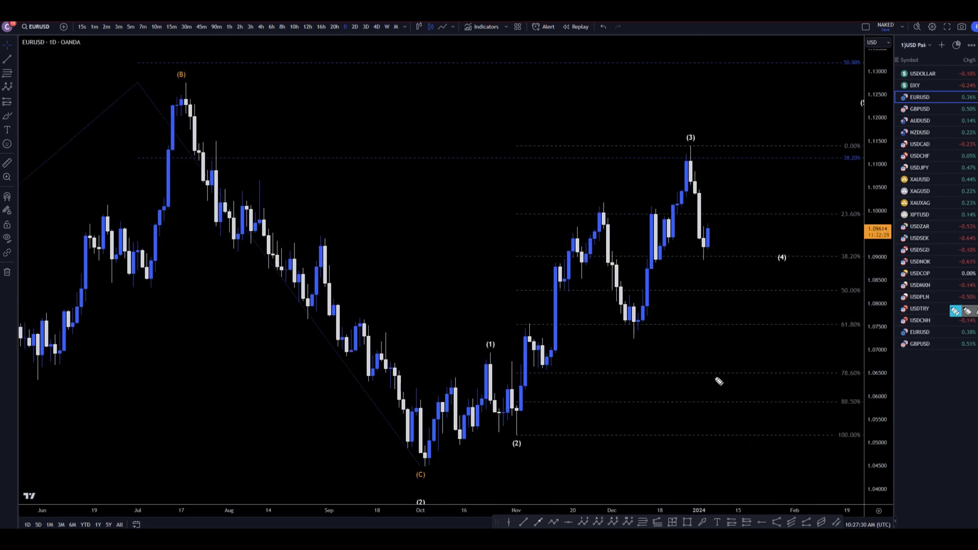
mouse_move(585, 171)
left_mouse_down()
mouse_move(610, 175)
mouse_move(573, 188)
left_mouse_up()
left_click_drag(626, 350, 633, 380)
left_click_drag(696, 105, 653, 124)
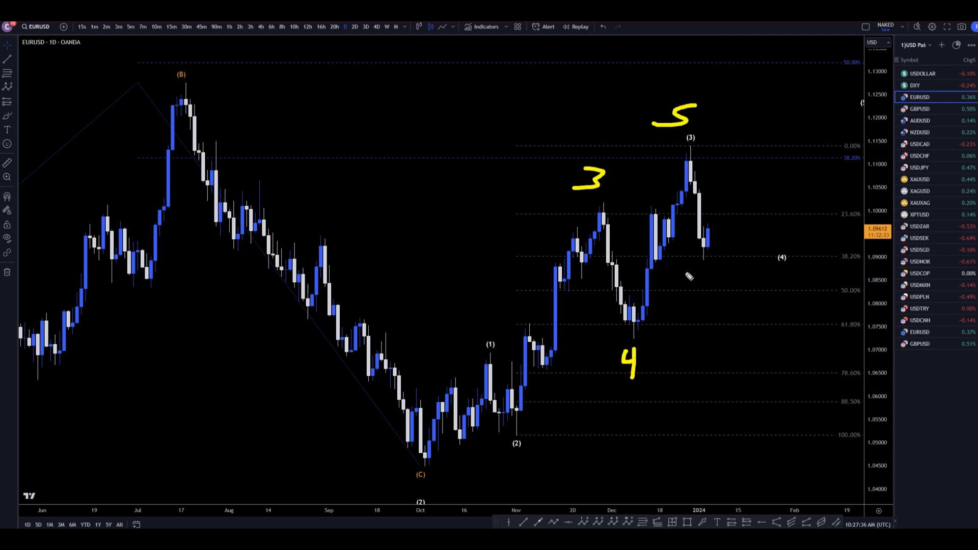
key("Escape")
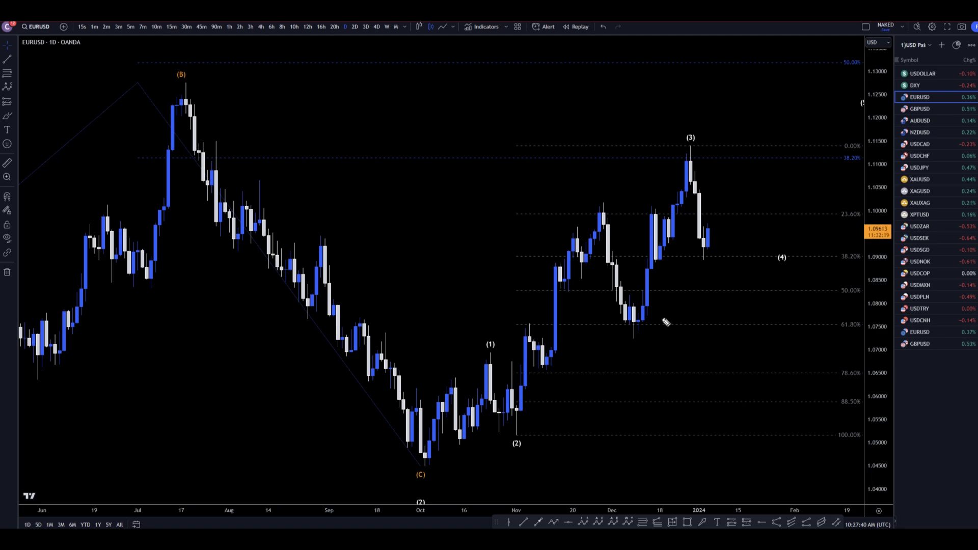
Step: Sketch a wave 4 pullback toward the 50% level with a sharp rally, labelled '4'
mouse_move(710, 252)
left_mouse_down()
mouse_move(723, 225)
mouse_move(737, 224)
mouse_move(751, 278)
mouse_move(770, 179)
mouse_move(827, 31)
left_mouse_up()
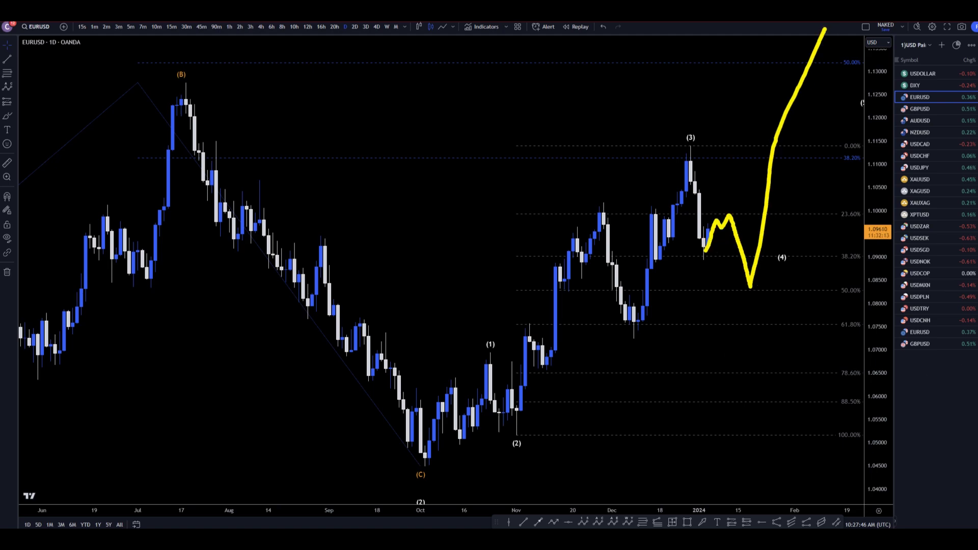
mouse_move(714, 247)
left_mouse_down()
mouse_move(745, 267)
mouse_move(784, 147)
left_mouse_up()
mouse_move(732, 296)
left_mouse_down()
mouse_move(734, 308)
mouse_move(746, 308)
left_mouse_up()
left_click_drag(744, 297, 743, 322)
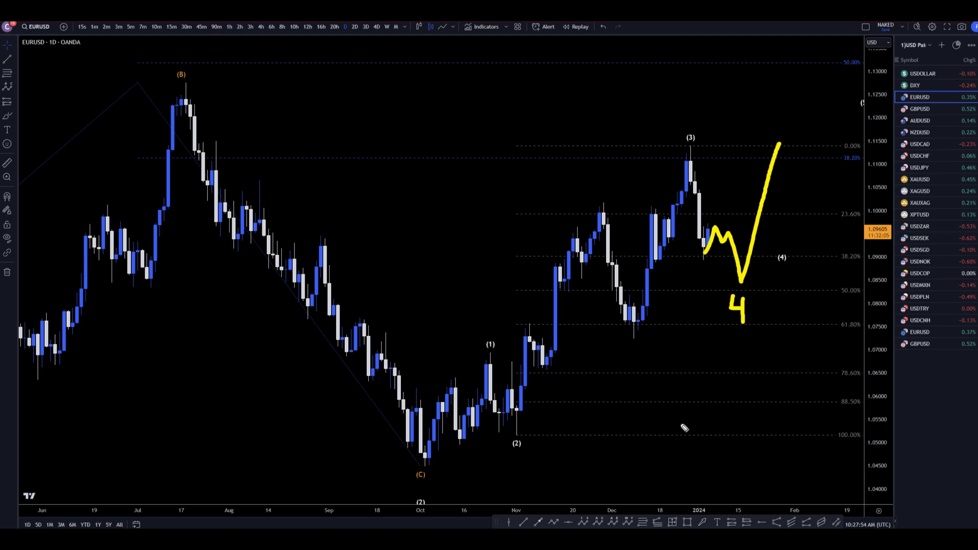
Step: Underline the December low and projected wave 4 low, add an upward arrow, then clear
left_click_drag(618, 341, 667, 345)
left_click_drag(726, 286, 767, 288)
mouse_move(803, 255)
left_mouse_down()
mouse_move(821, 204)
mouse_move(828, 234)
left_mouse_up()
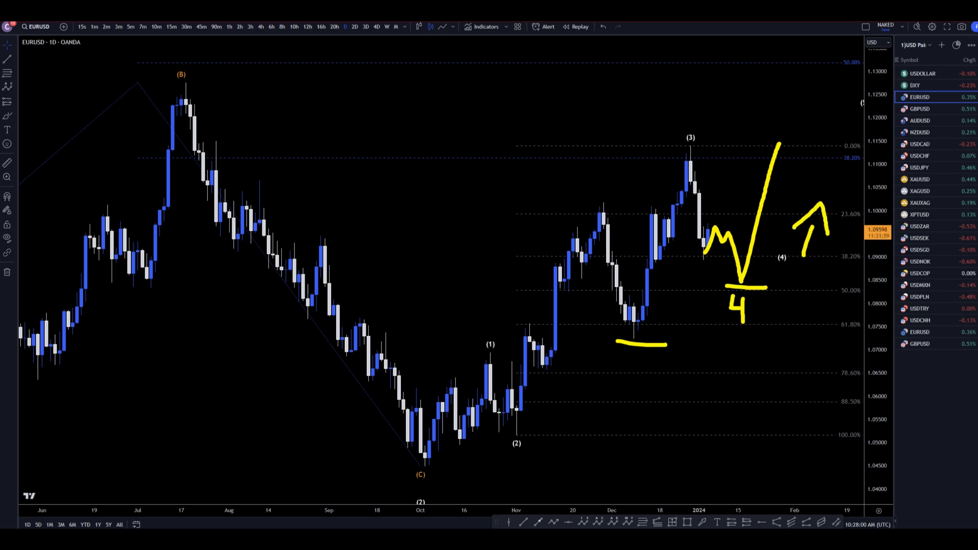
key("Escape")
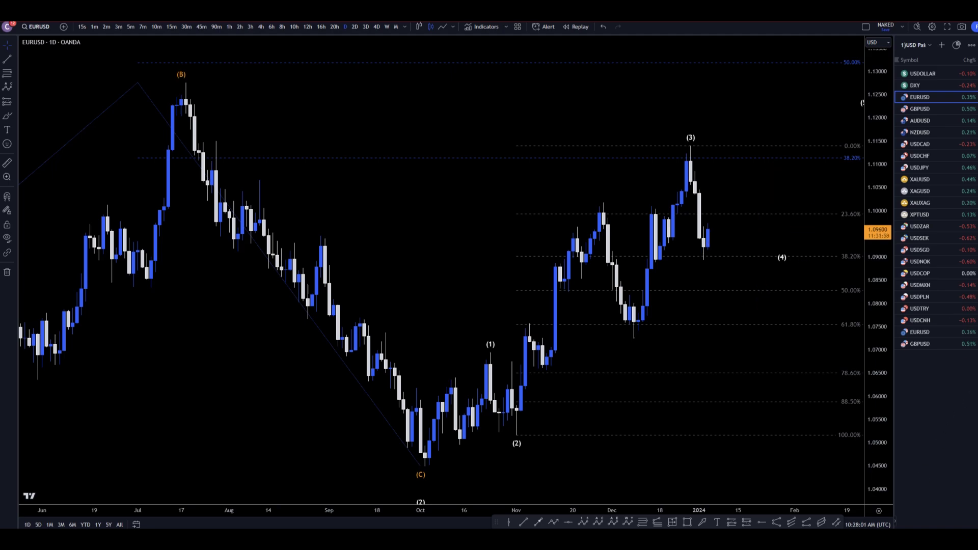
Step: On the 4-hour chart, sketch the decline from the (3) top and label the recent low A
left_click(261, 26)
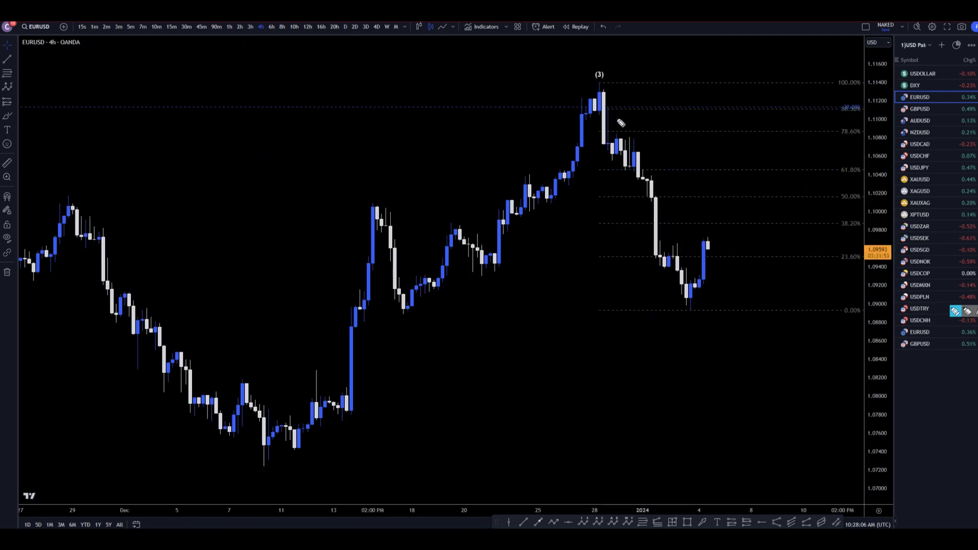
mouse_move(601, 90)
left_mouse_down()
mouse_move(612, 163)
mouse_move(628, 143)
mouse_move(662, 262)
mouse_move(689, 302)
left_mouse_up()
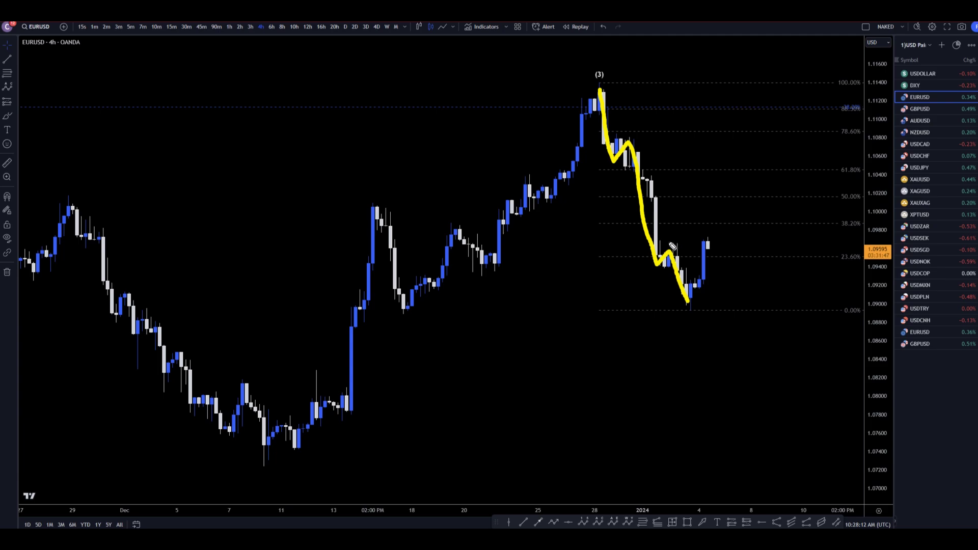
left_click_drag(671, 245, 702, 249)
mouse_move(665, 367)
left_mouse_down()
mouse_move(690, 366)
mouse_move(670, 355)
left_mouse_up()
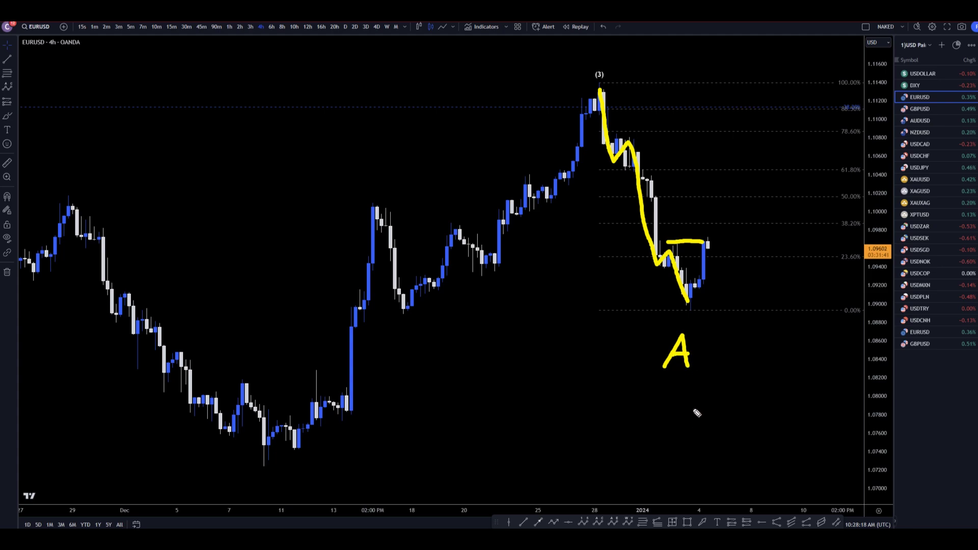
Step: Sketch a projected rally to wave B and a drop to wave C, with an arrow at B
mouse_move(692, 296)
left_mouse_down()
mouse_move(709, 245)
mouse_move(745, 262)
mouse_move(781, 202)
left_mouse_up()
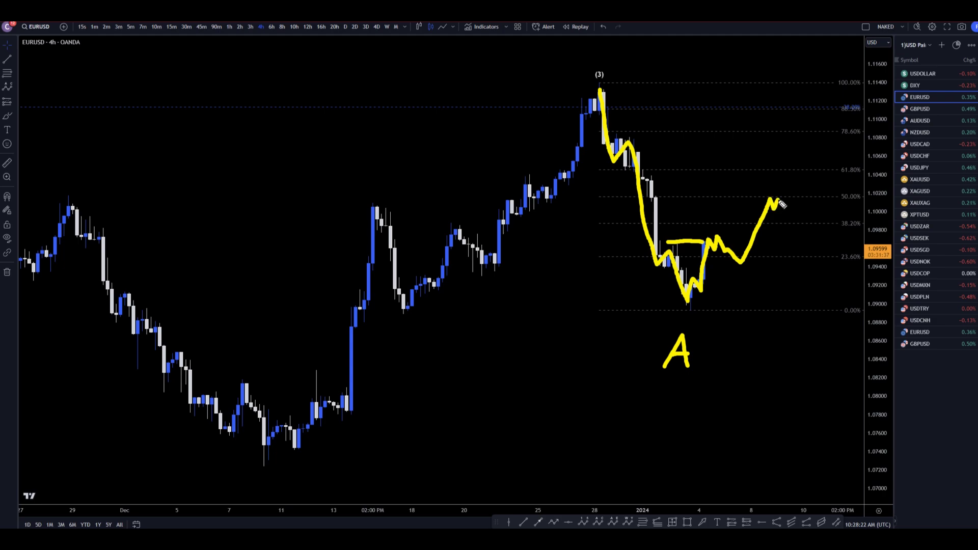
mouse_move(759, 144)
left_mouse_down()
mouse_move(774, 171)
mouse_move(760, 142)
left_mouse_up()
mouse_move(783, 203)
left_mouse_down()
mouse_move(838, 334)
mouse_move(834, 355)
mouse_move(849, 360)
left_mouse_up()
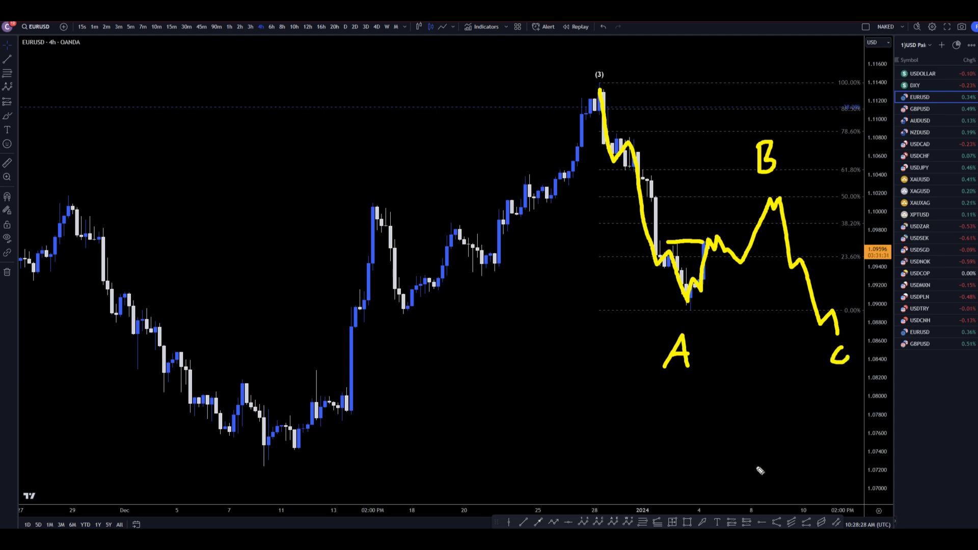
mouse_move(708, 96)
left_mouse_down()
mouse_move(739, 151)
mouse_move(748, 124)
left_mouse_up()
Step: Sketch alternative upward moves from the B peak, then clear all yellow drawings
mouse_move(783, 202)
left_mouse_down()
mouse_move(819, 156)
mouse_move(870, 51)
left_mouse_up()
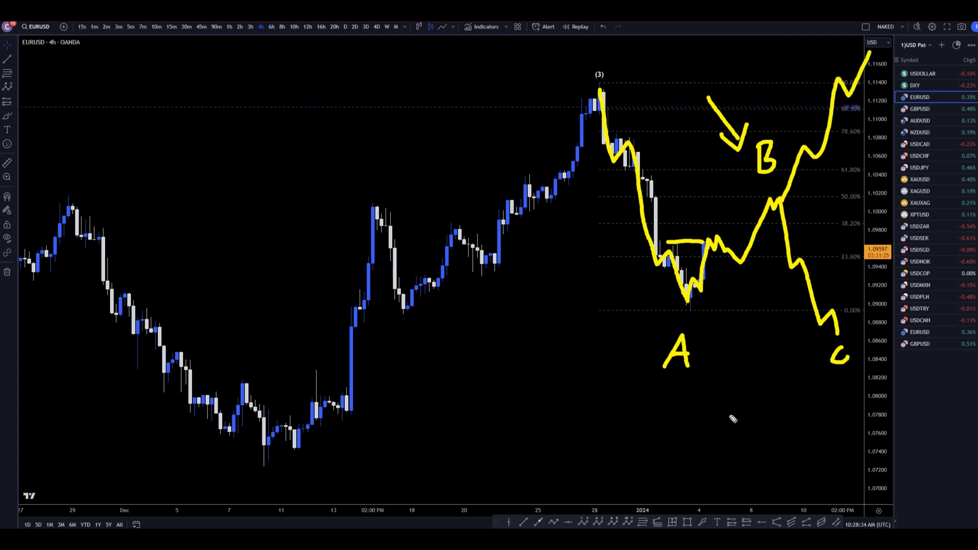
mouse_move(265, 38)
left_mouse_down()
mouse_move(267, 65)
mouse_move(198, 60)
left_mouse_up()
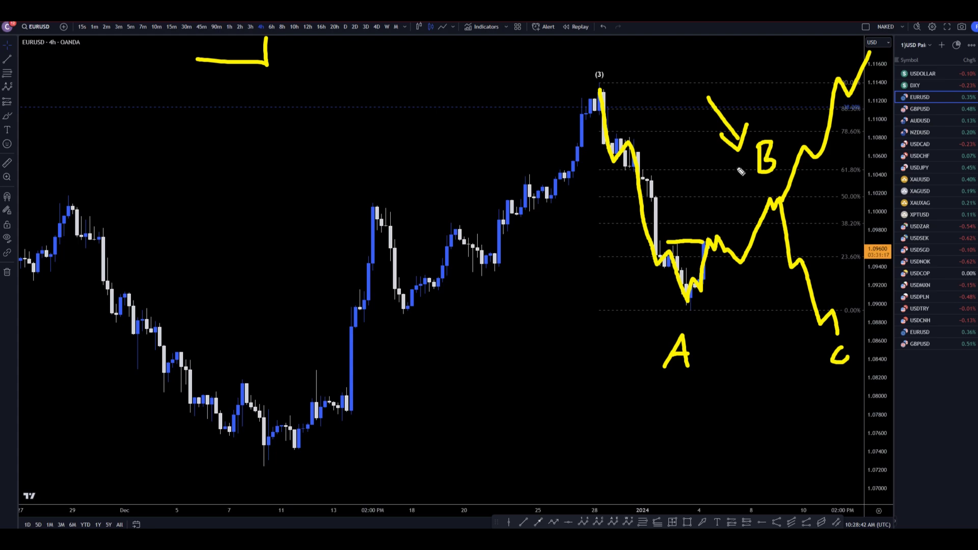
mouse_move(787, 120)
left_mouse_down()
mouse_move(797, 83)
mouse_move(815, 98)
left_mouse_up()
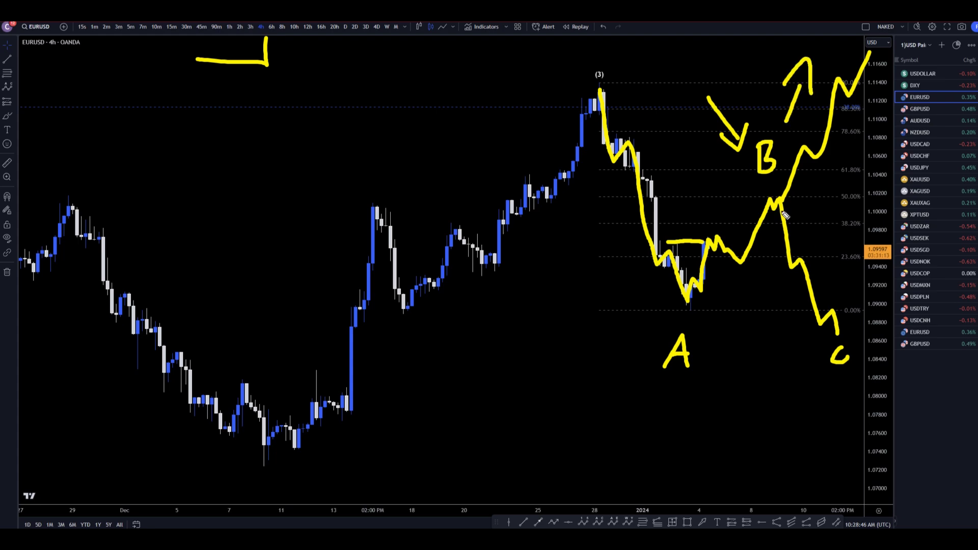
key("Escape")
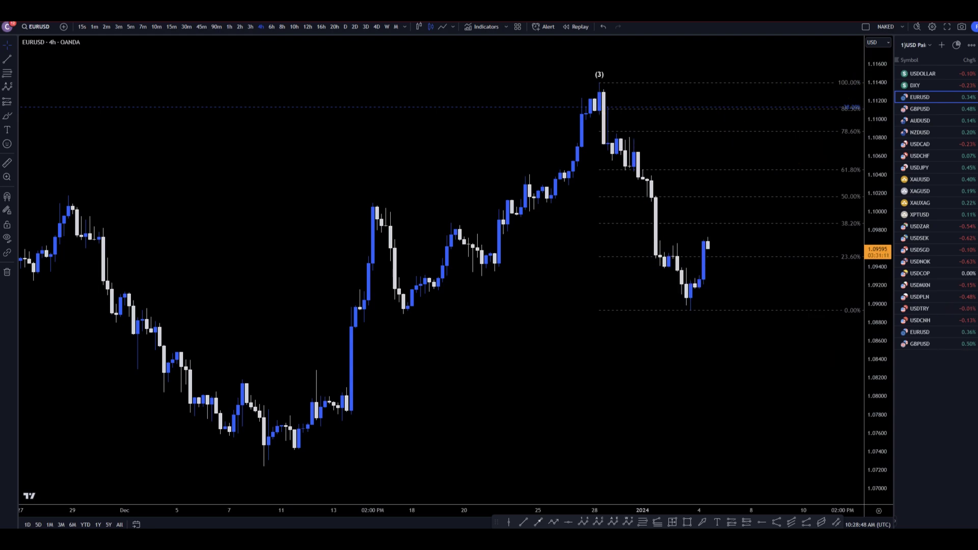
Step: On the 1-hour chart, trace the rally from the (5) low, mark the (4) high, project a peak and pullback
left_click(230, 27)
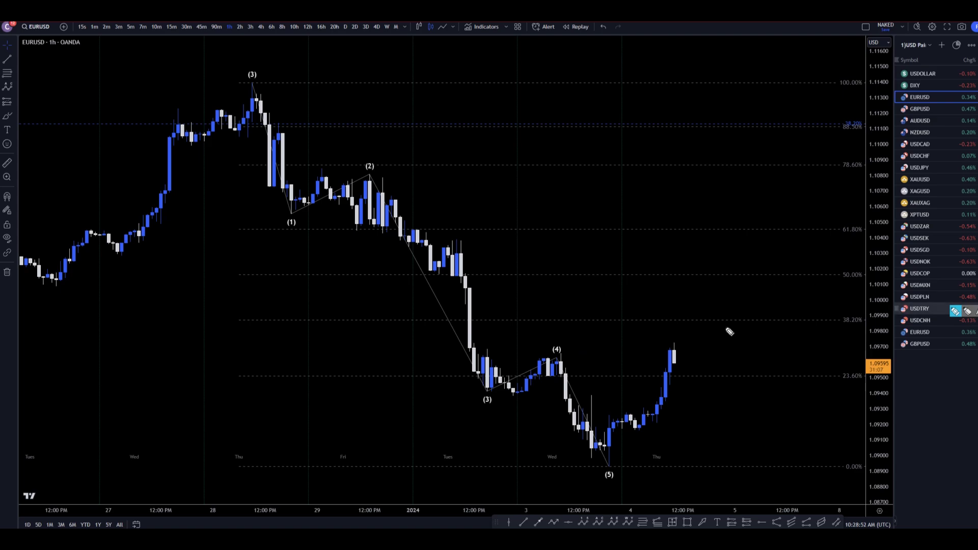
mouse_move(602, 455)
left_mouse_down()
mouse_move(667, 387)
mouse_move(674, 347)
left_mouse_up()
left_click_drag(538, 358, 576, 359)
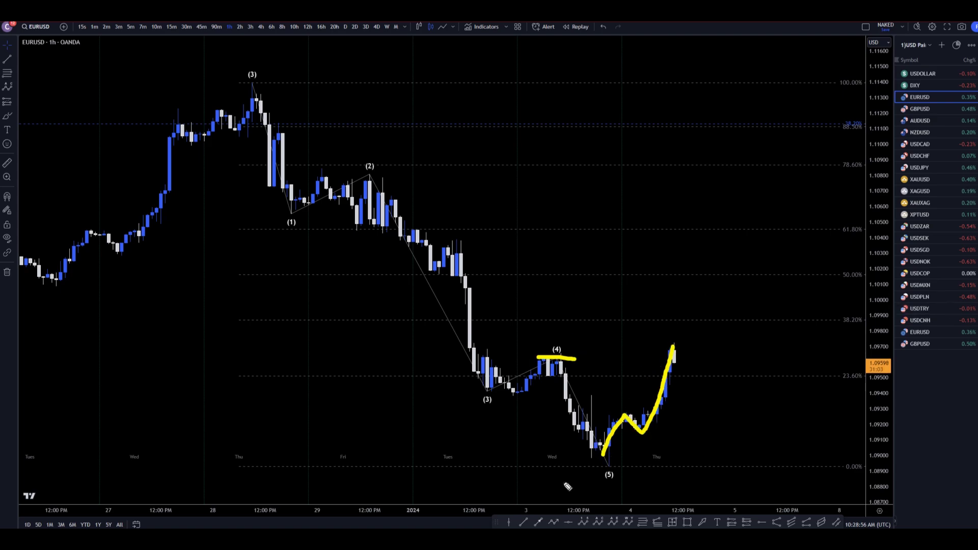
left_click_drag(676, 349, 747, 423)
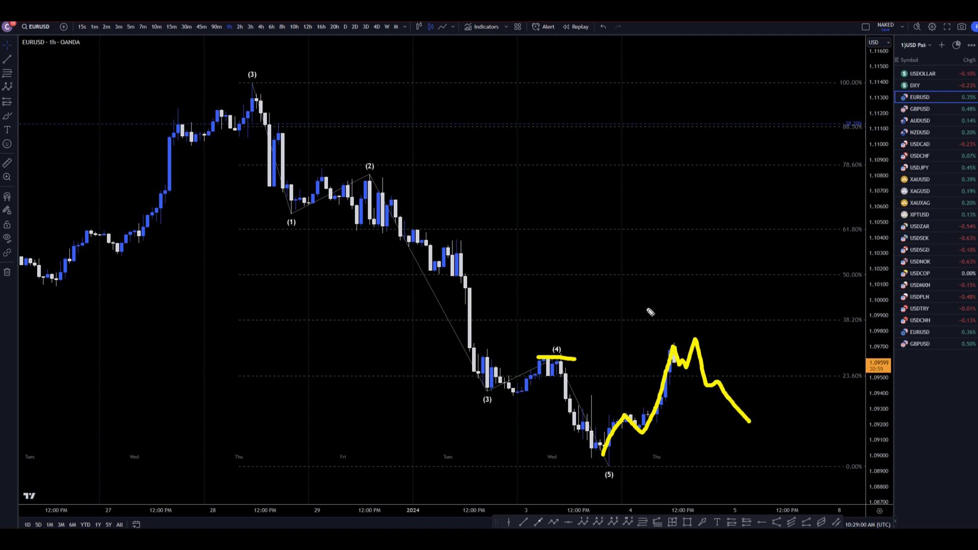
Step: Label the projected path with A, B and C letters, plus a second B beside C
mouse_move(646, 327)
left_mouse_down()
mouse_move(661, 295)
mouse_move(666, 326)
mouse_move(663, 312)
left_mouse_up()
mouse_move(737, 429)
left_mouse_down()
mouse_move(734, 461)
mouse_move(738, 431)
mouse_move(753, 422)
mouse_move(808, 297)
mouse_move(834, 276)
mouse_move(865, 294)
left_mouse_up()
left_click_drag(818, 232, 827, 253)
mouse_move(750, 224)
left_mouse_down()
mouse_move(751, 252)
mouse_move(759, 225)
left_mouse_up()
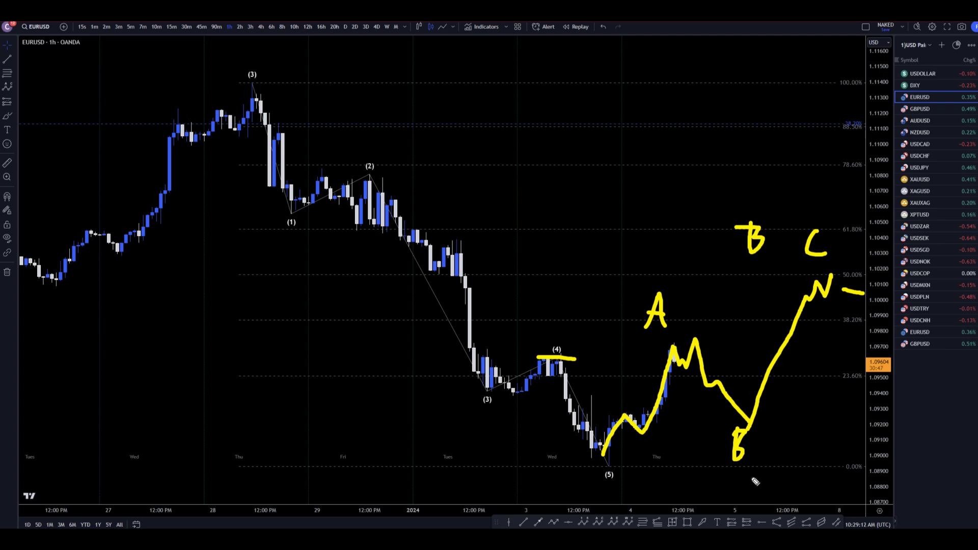
Step: Circle the upper B, add a downward arrow at wave (4) and an upward arrow
mouse_move(759, 199)
left_mouse_down()
mouse_move(724, 232)
mouse_move(787, 225)
mouse_move(761, 200)
left_mouse_up()
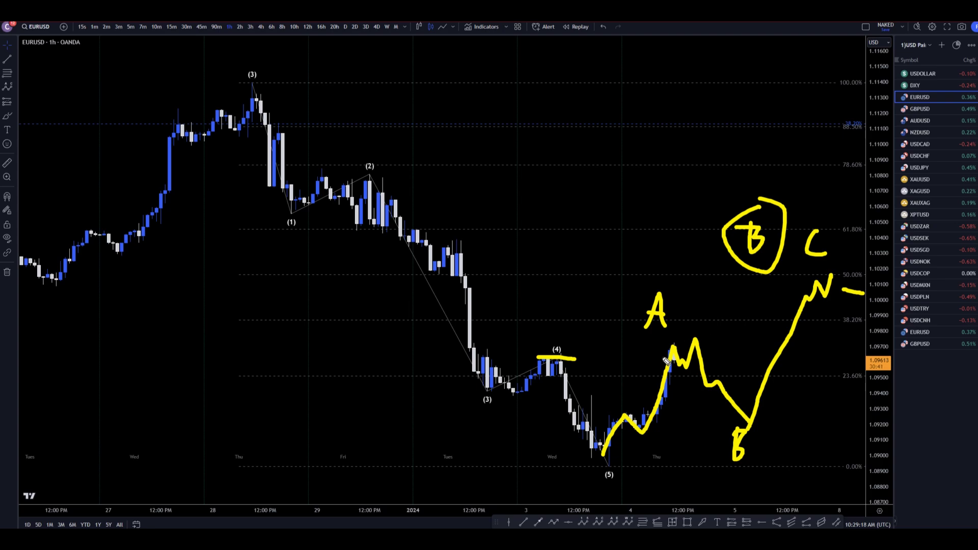
mouse_move(551, 279)
left_mouse_down()
mouse_move(550, 320)
mouse_move(562, 305)
left_mouse_up()
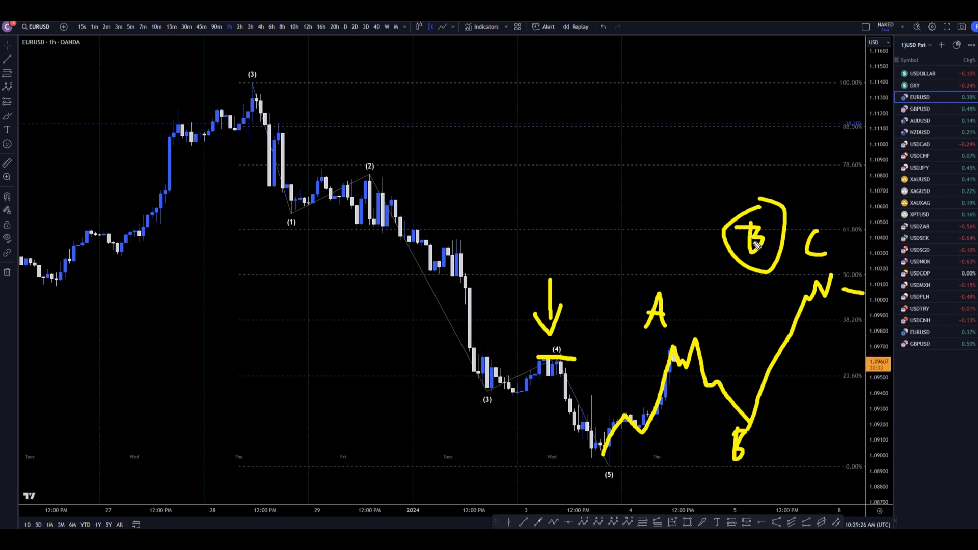
mouse_move(712, 224)
left_mouse_down()
mouse_move(735, 152)
mouse_move(742, 178)
left_mouse_up()
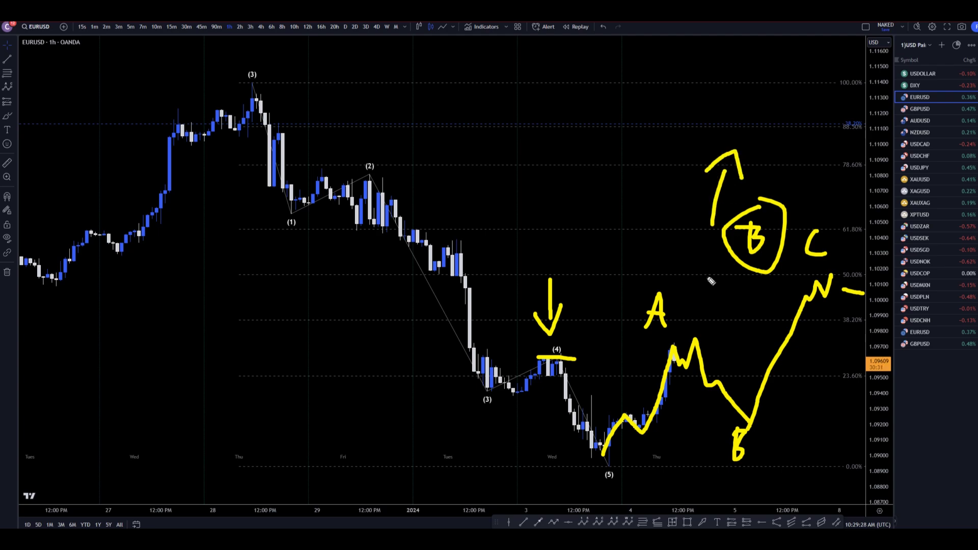